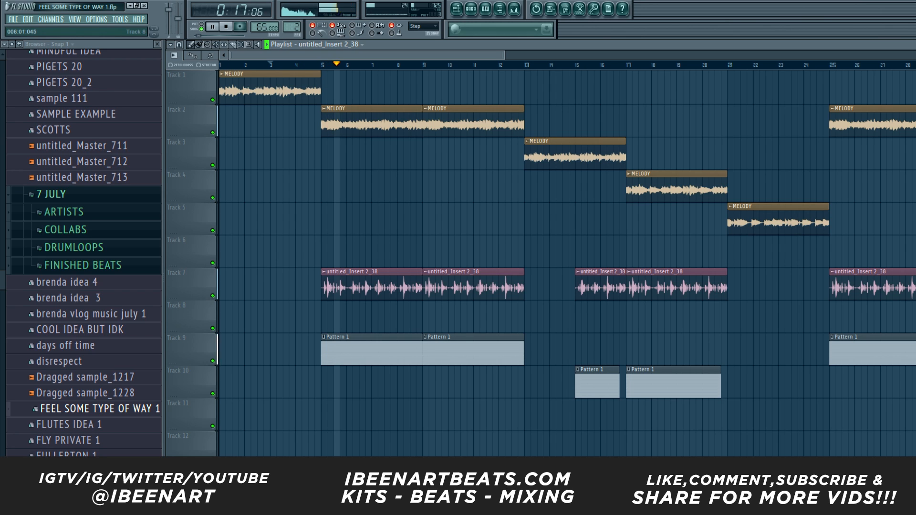
double_click(377, 285)
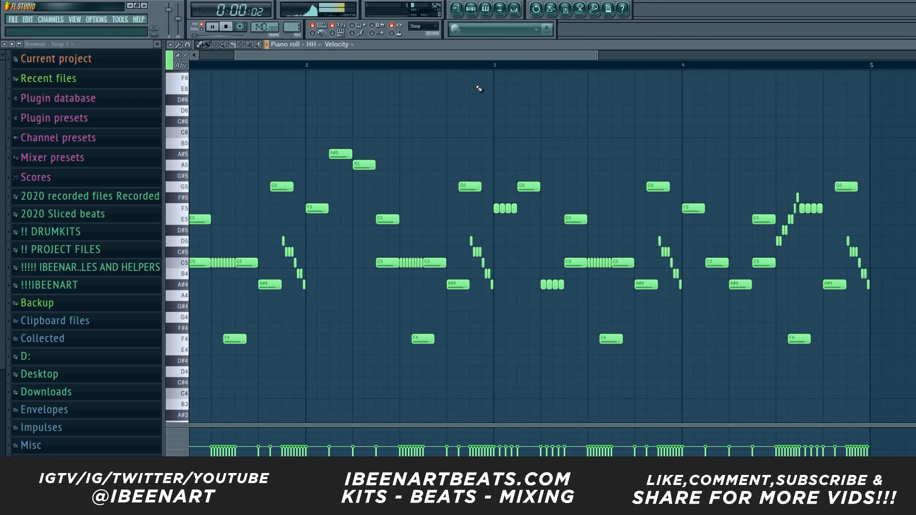
scroll(452, 56, down, 3)
scroll(447, 54, up, 1)
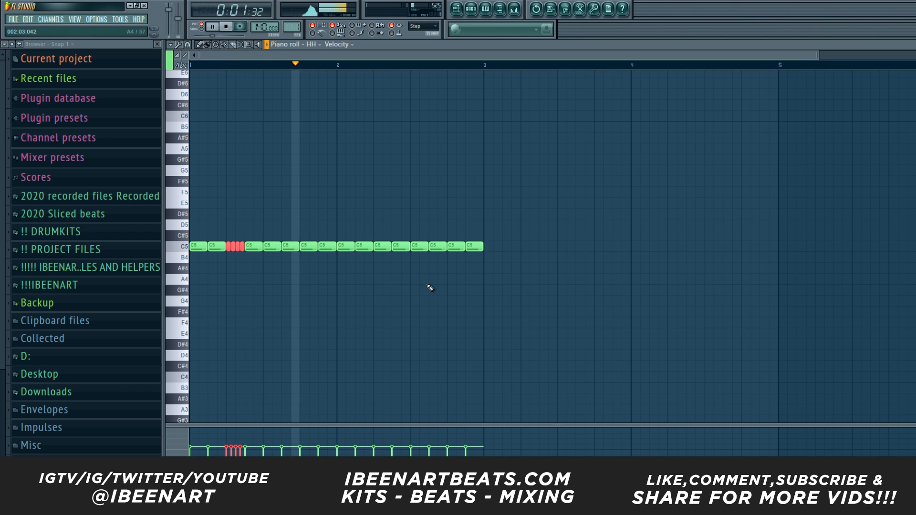
Step: Chop the C5 hi-hat note on beat 4 of bar 2 into four quick hits
ctrl+click(456, 247)
key(ctrl+u)
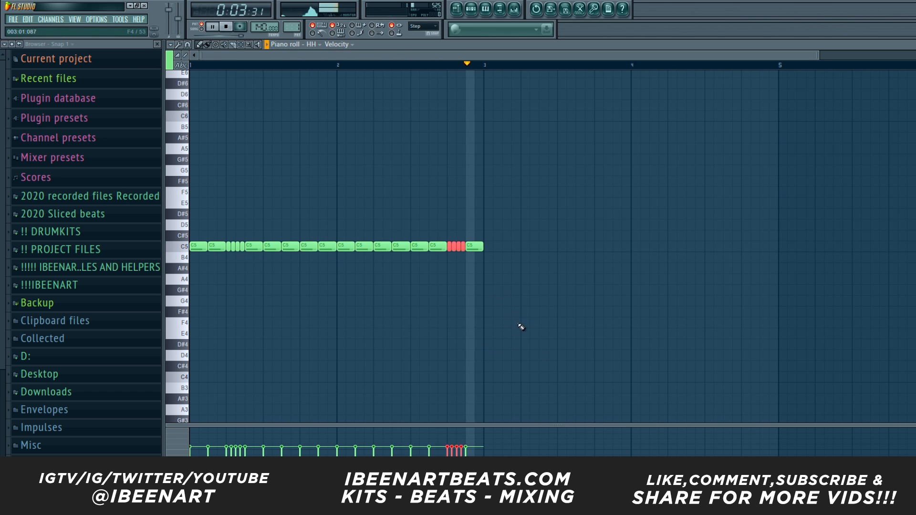
right_click(404, 281)
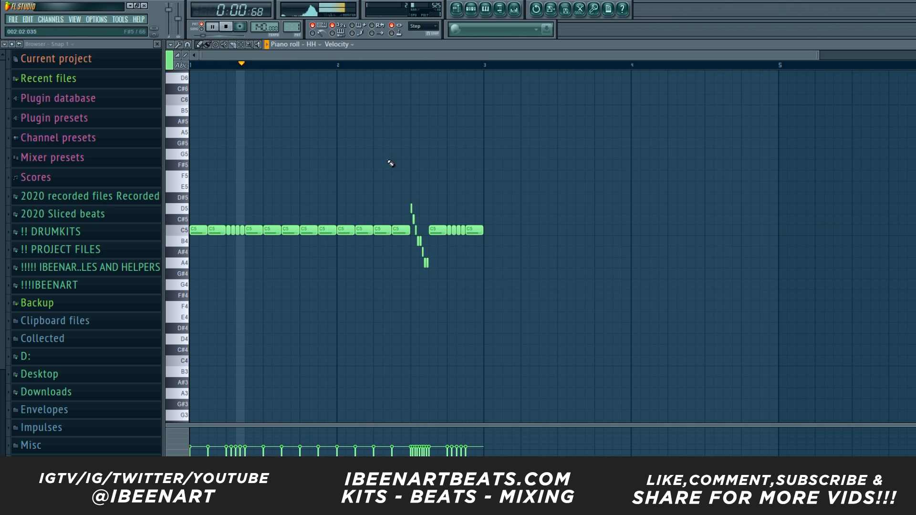
Step: Delete the last three slices of the chopped C5 hi-hat on beat 2 of bar 3 to leave a gap
scroll(523, 57, down, 1)
scroll(523, 56, up, 3)
scroll(524, 56, down, 1)
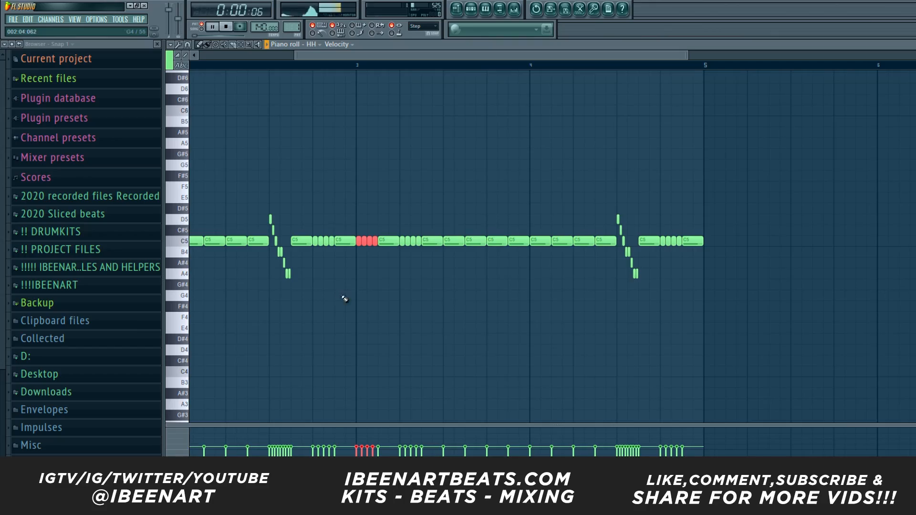
right_click(384, 191)
right_click(418, 241)
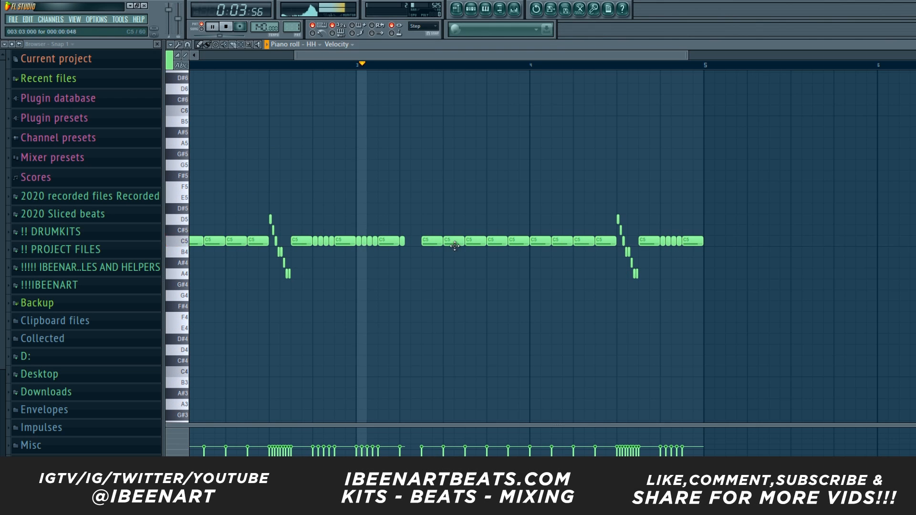
Step: Chop the C5 hi-hat on beat 3 of bar 3 into four, and delete the last two slices of bar 4's closing roll
ctrl+click(454, 242)
key(ctrl+u)
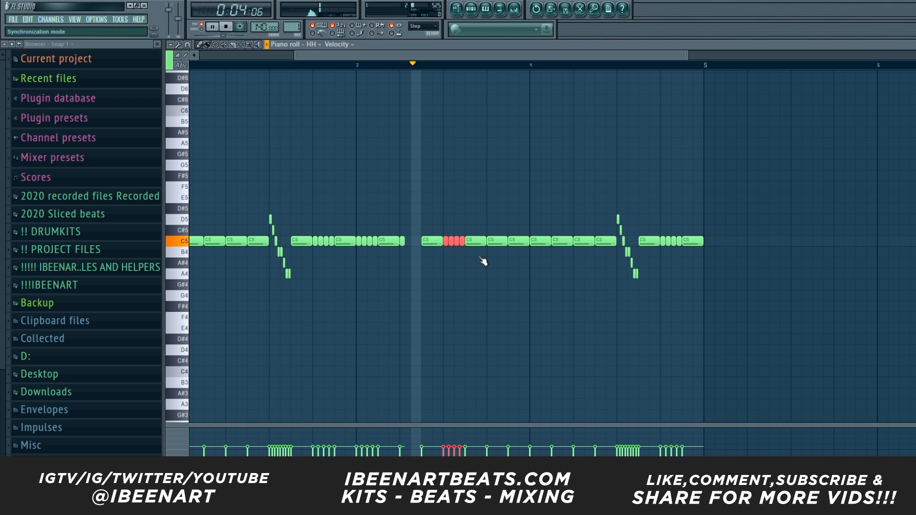
right_click(647, 288)
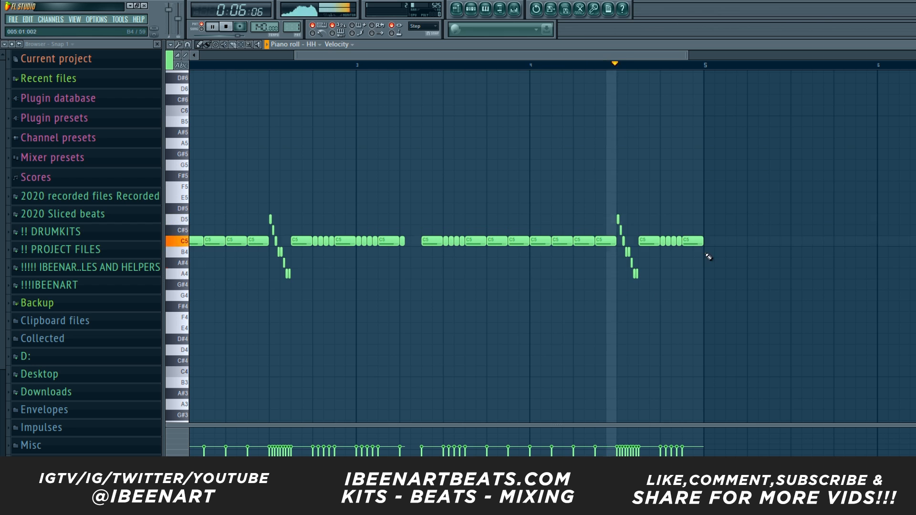
right_click(678, 241)
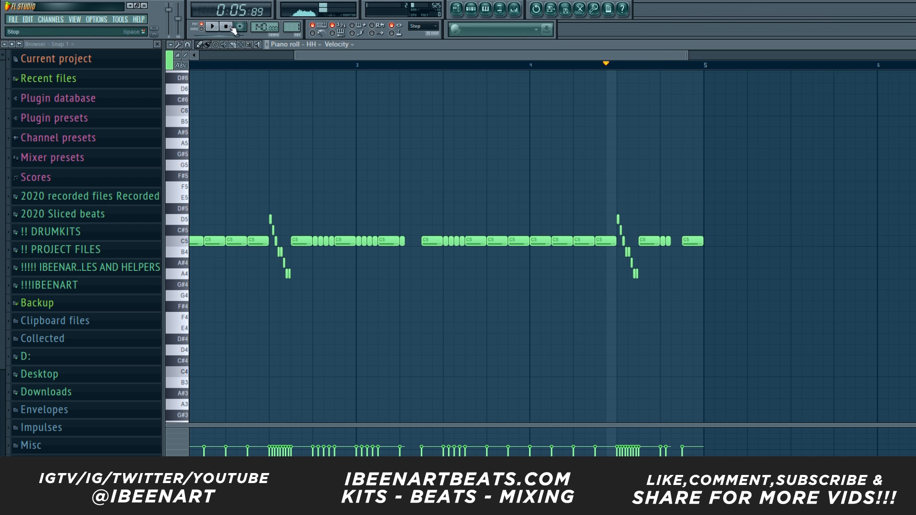
key(space)
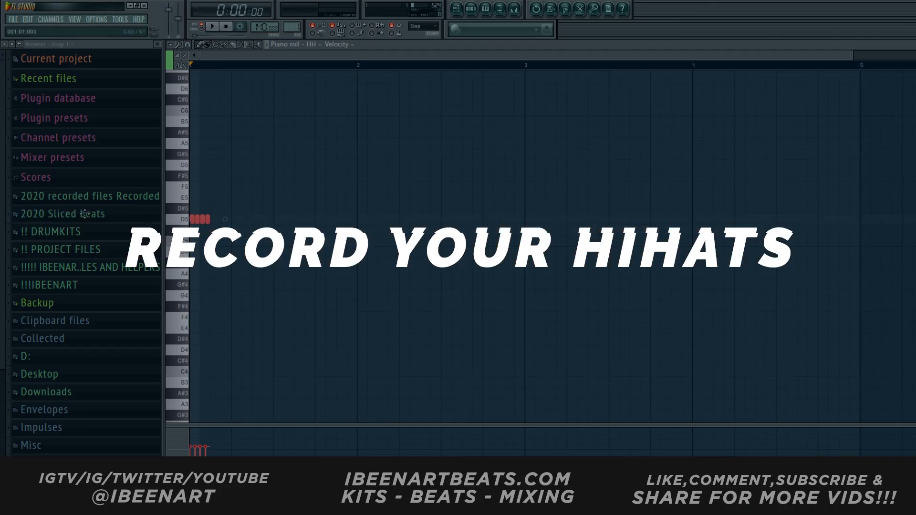
Step: Add short Dragged sample_12 hits at G#5, E5 and G4 in bar 2, and discard a trial G#4 hit in bar 1
scroll(256, 59, up, 3)
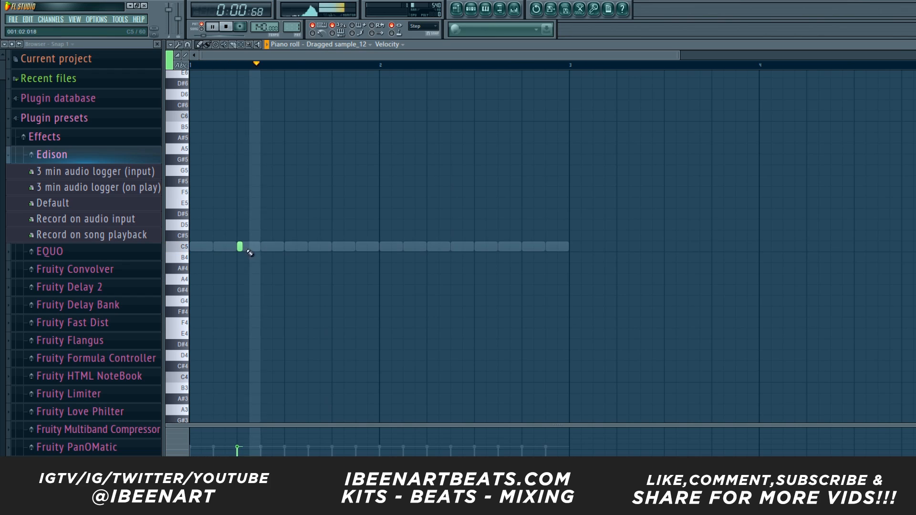
click(430, 280)
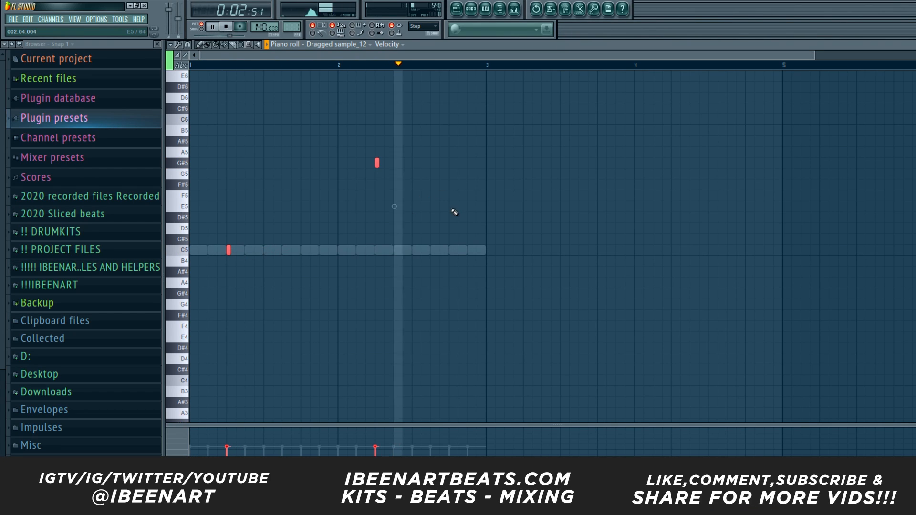
click(321, 293)
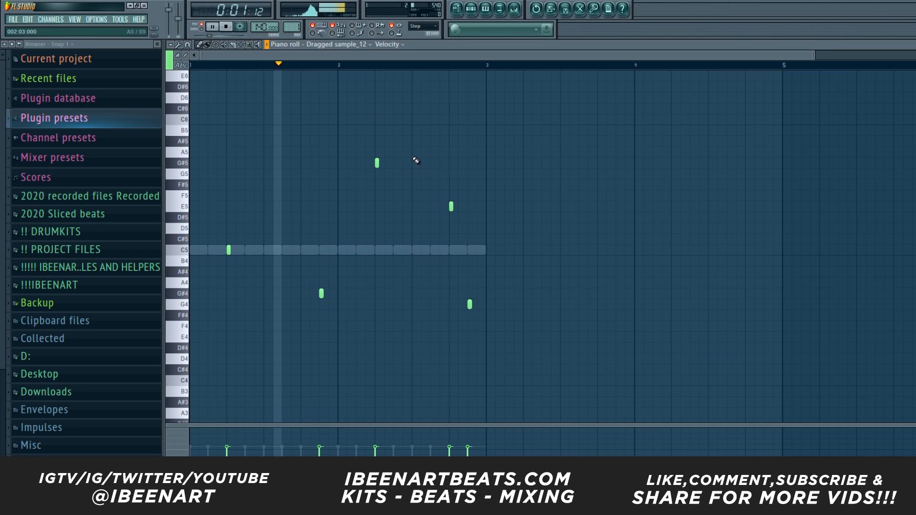
right_click(321, 293)
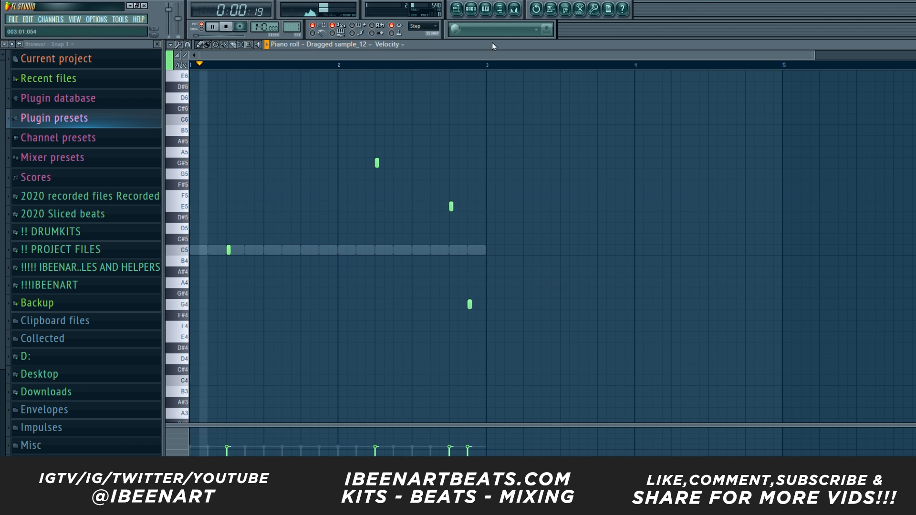
Step: Display the echo delay and arpeggiator functions in the channel settings of HH #2
drag(529, 55, 698, 221)
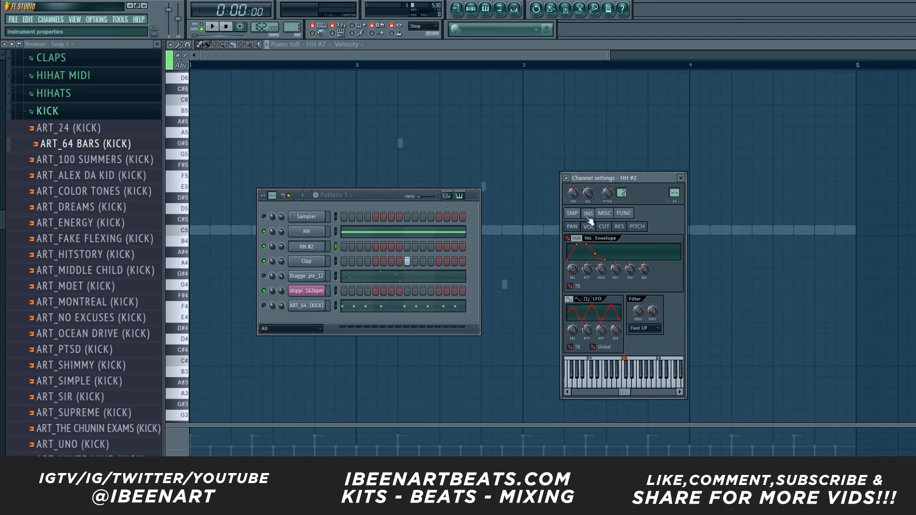
drag(617, 270, 632, 286)
click(623, 213)
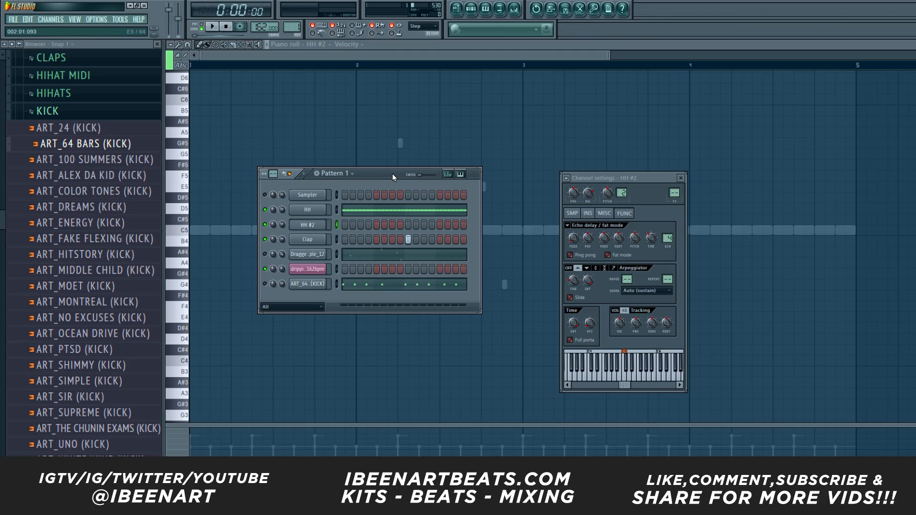
Step: Audition the HH #2 hi-hat sound at several different pitches
key(q)
key(q)
key(c)
key(z)
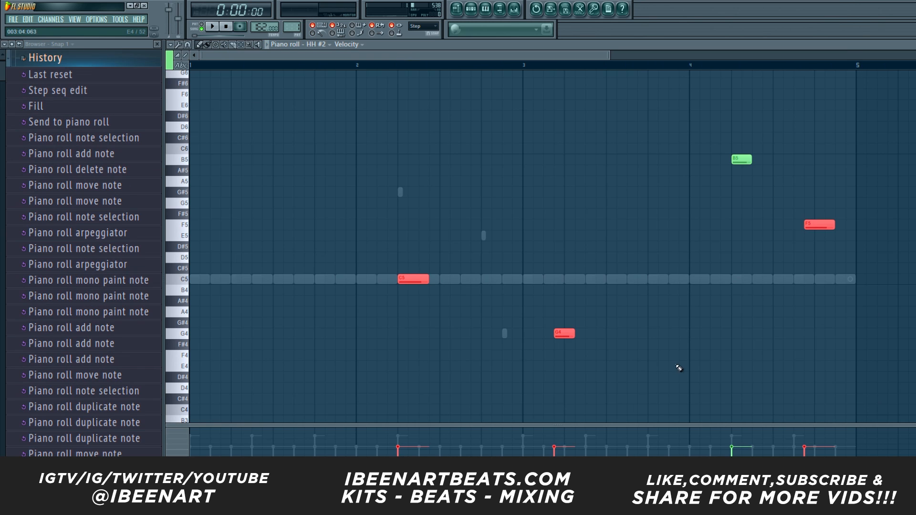
Step: Shift the G4 and F5 hi-hats onto beat 2 of bar 3 and beat 4 of bar 4, and add a tiny B4 hit near bar 4's end
drag(907, 392, 549, 319)
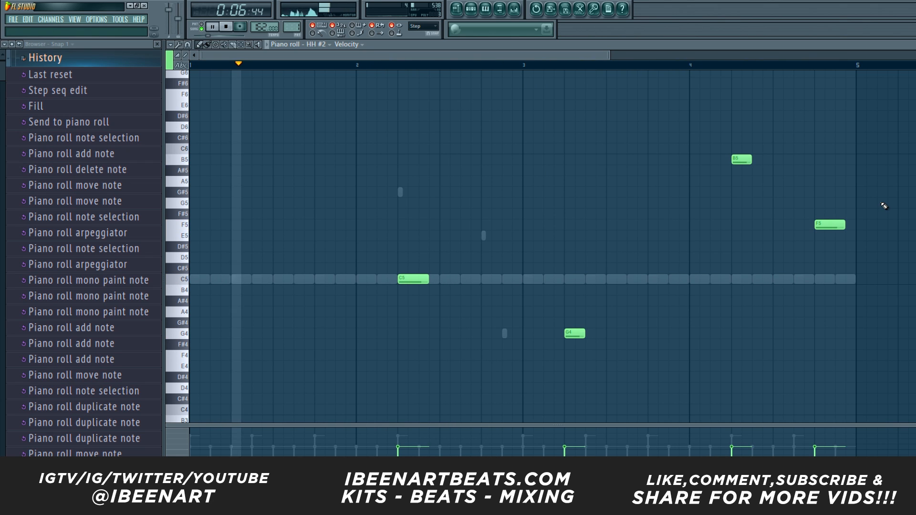
click(855, 290)
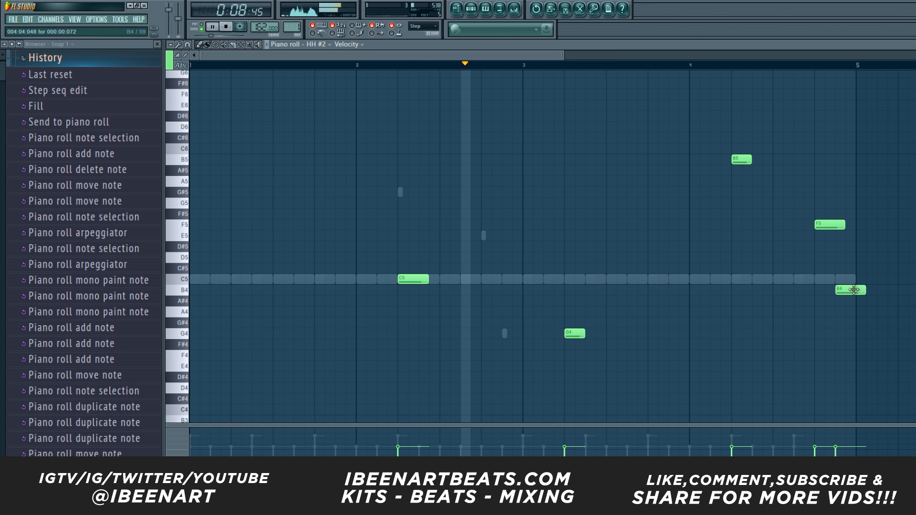
drag(876, 290, 847, 289)
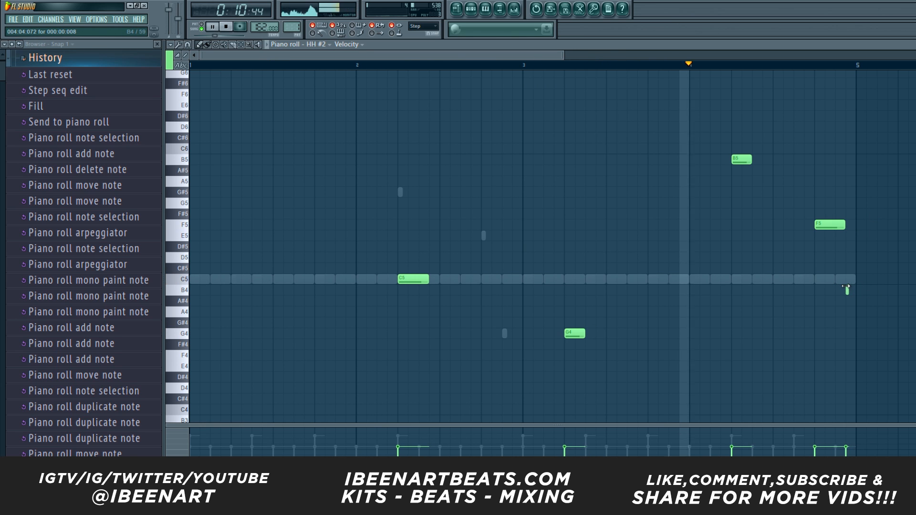
drag(846, 290, 836, 289)
Step: Shorten the F5 hi-hat in bar 4 so it ends before the B4 hit, and try extra F5 and G4 hits in that bar
click(841, 225)
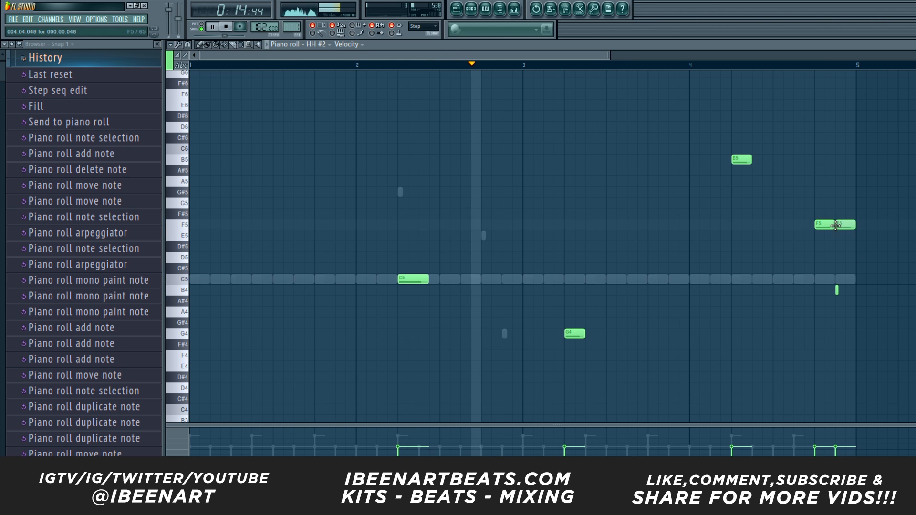
right_click(841, 225)
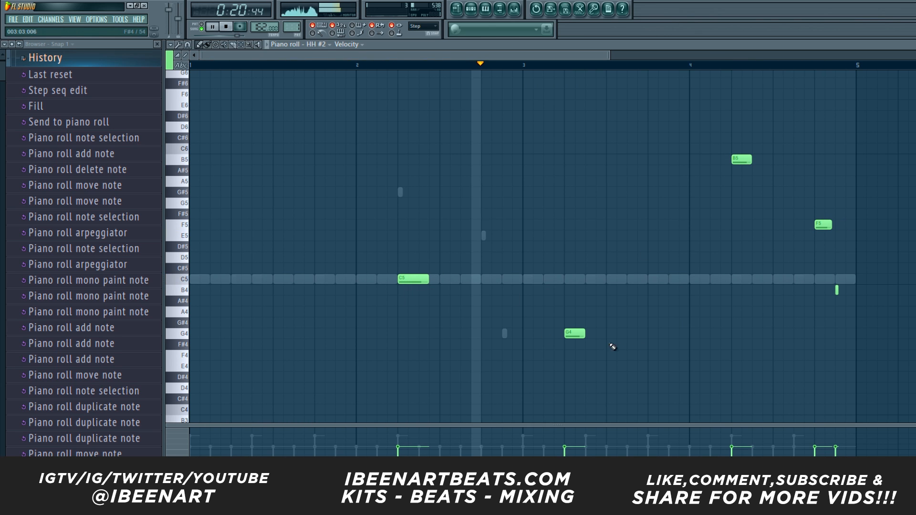
click(699, 334)
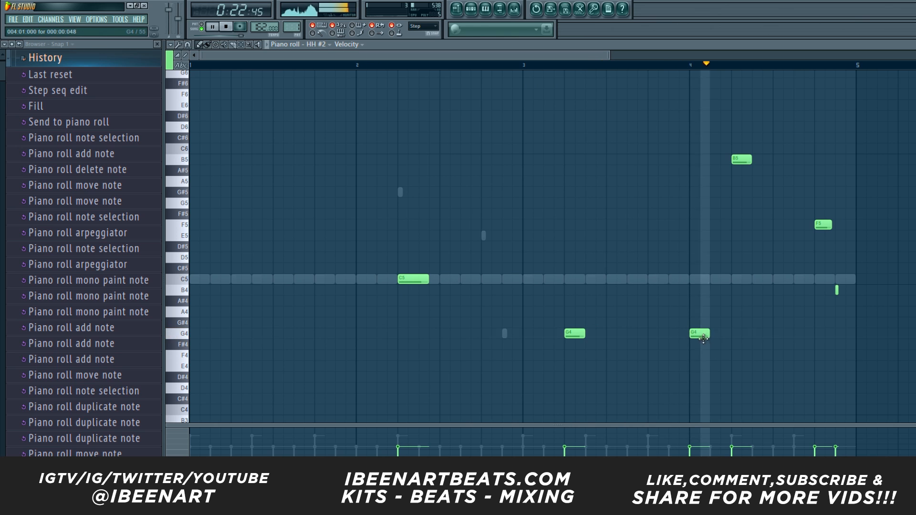
right_click(700, 334)
Step: Add a G#4 hi-hat on beat 4 of bar 1 and select all the HH #2 notes
click(326, 325)
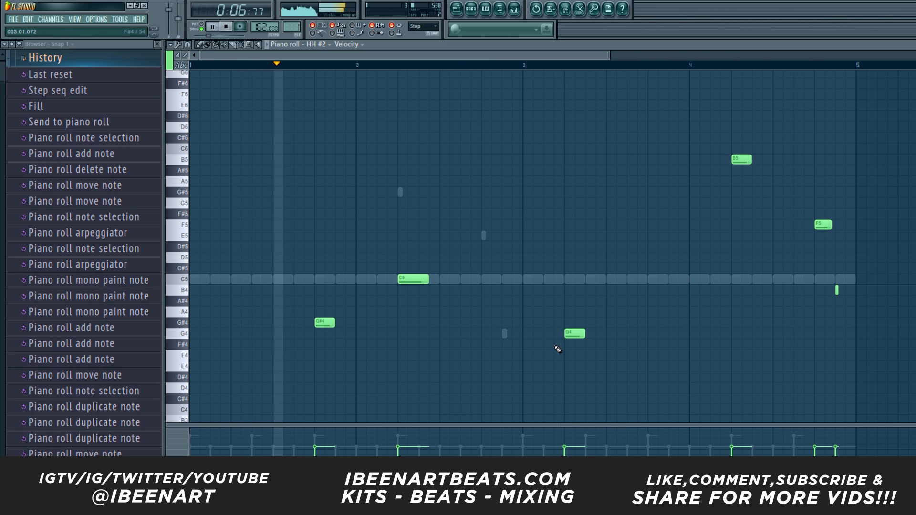
key(ctrl+a)
scroll(398, 158, up, 2)
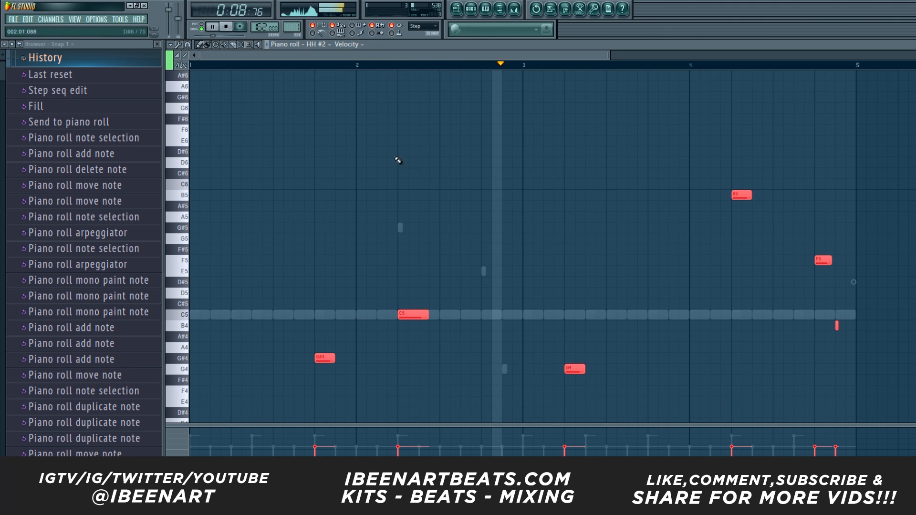